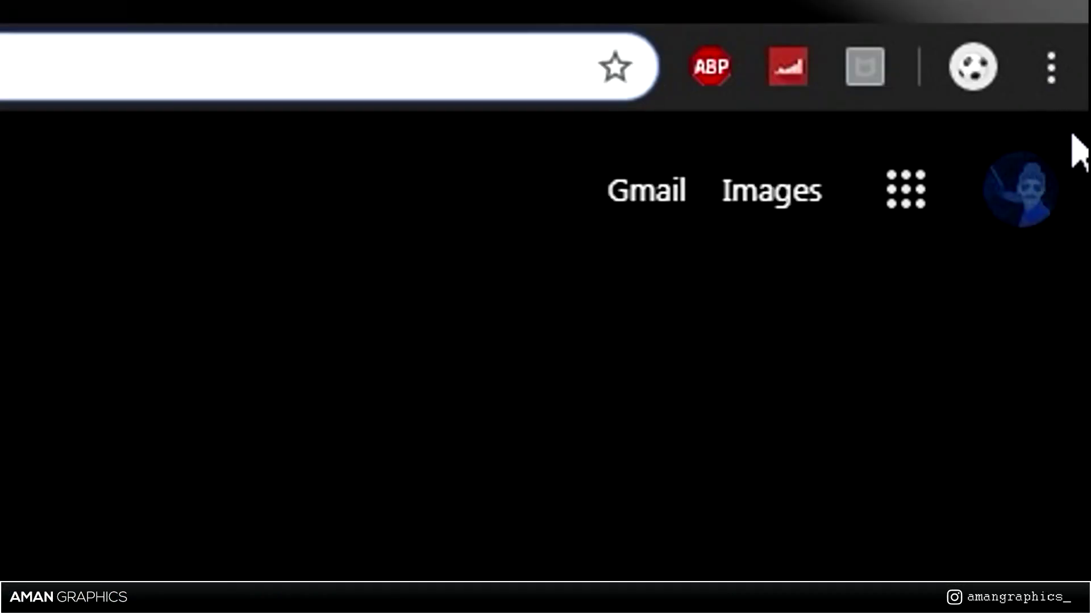
Confirm in About Google Chrome that version 75.0.3770.100 is up to date, then open a new tab.
{"action": "left_click", "coordinate": [1051, 67]}
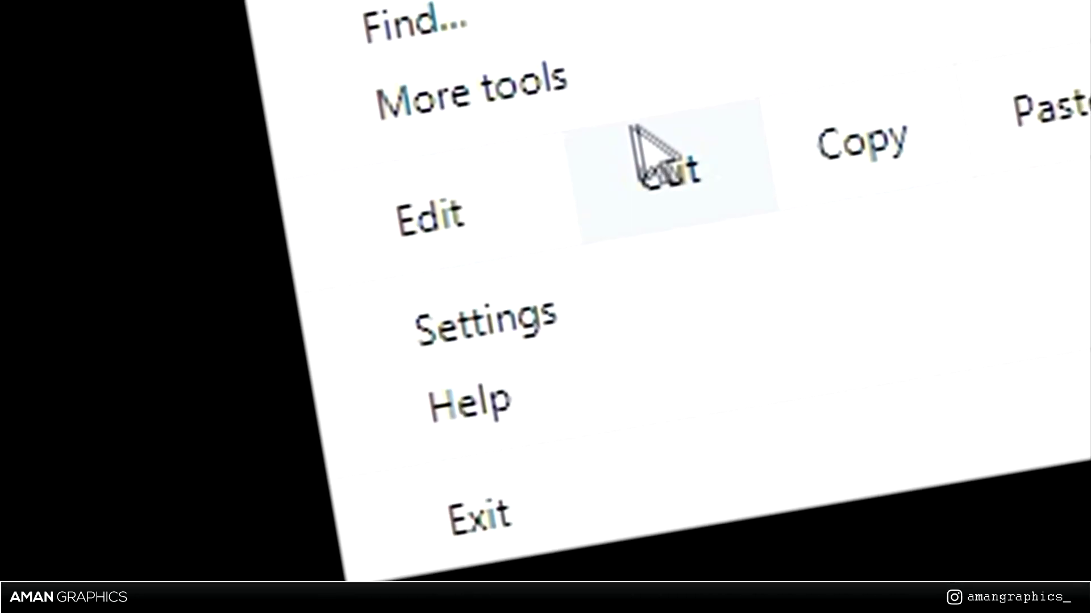
{"action": "mouse_move", "coordinate": [622, 389]}
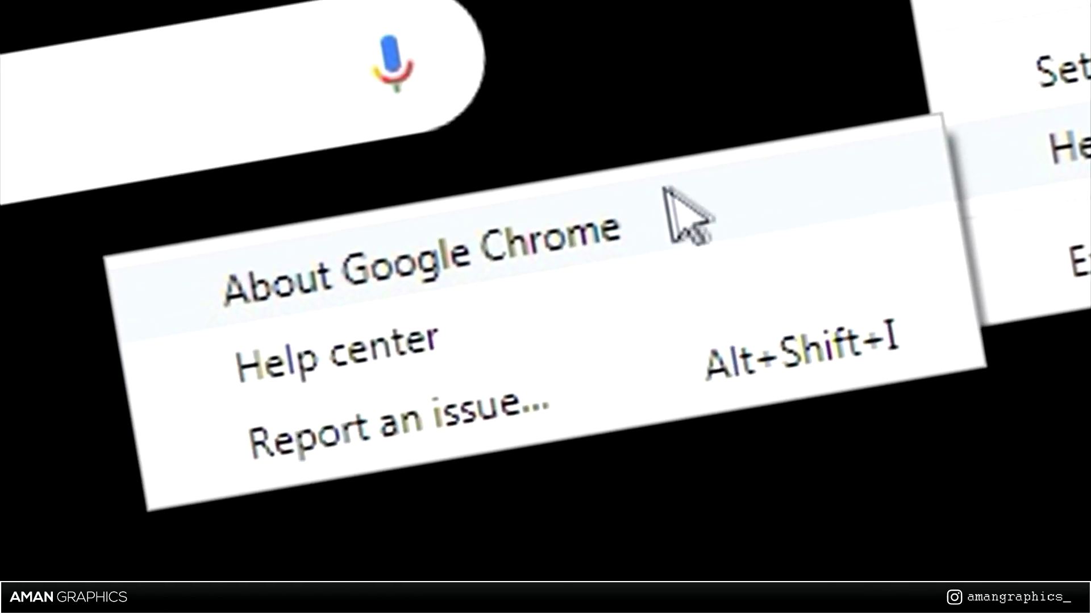
{"action": "left_click", "coordinate": [111, 420]}
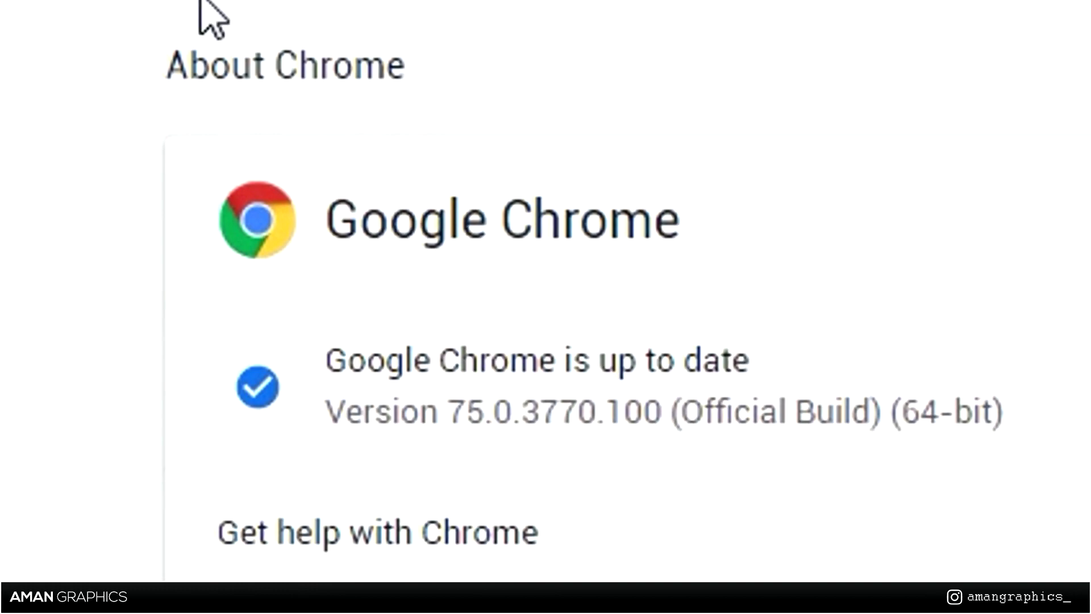
{"action": "left_click", "coordinate": [218, 12]}
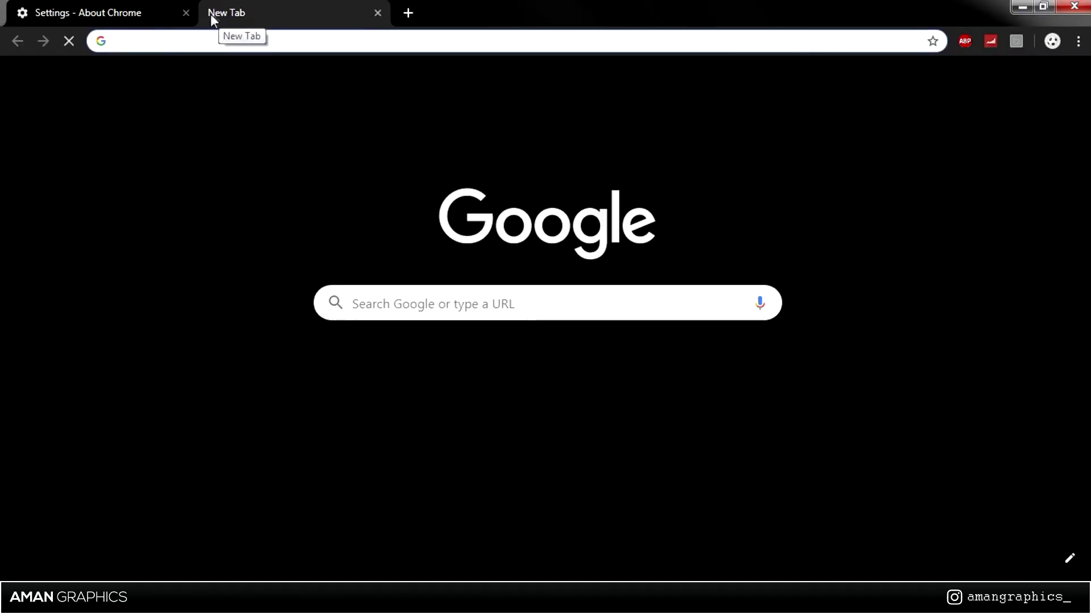
Close the About tab, then open Settings with Advanced expanded down to Reset and clean up.
{"action": "left_click", "coordinate": [187, 13]}
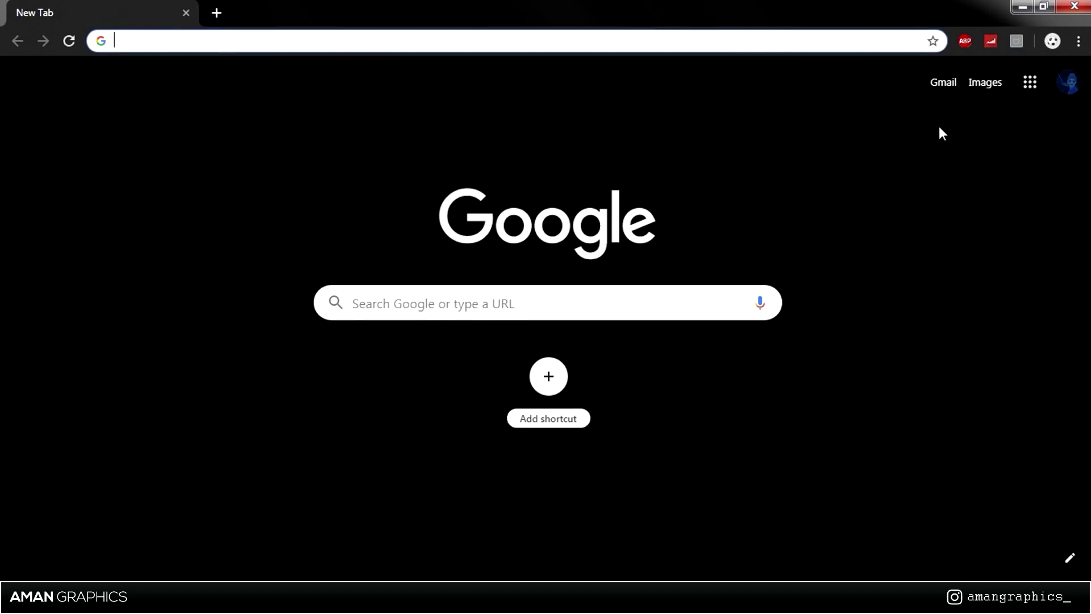
{"action": "left_click", "coordinate": [1079, 42]}
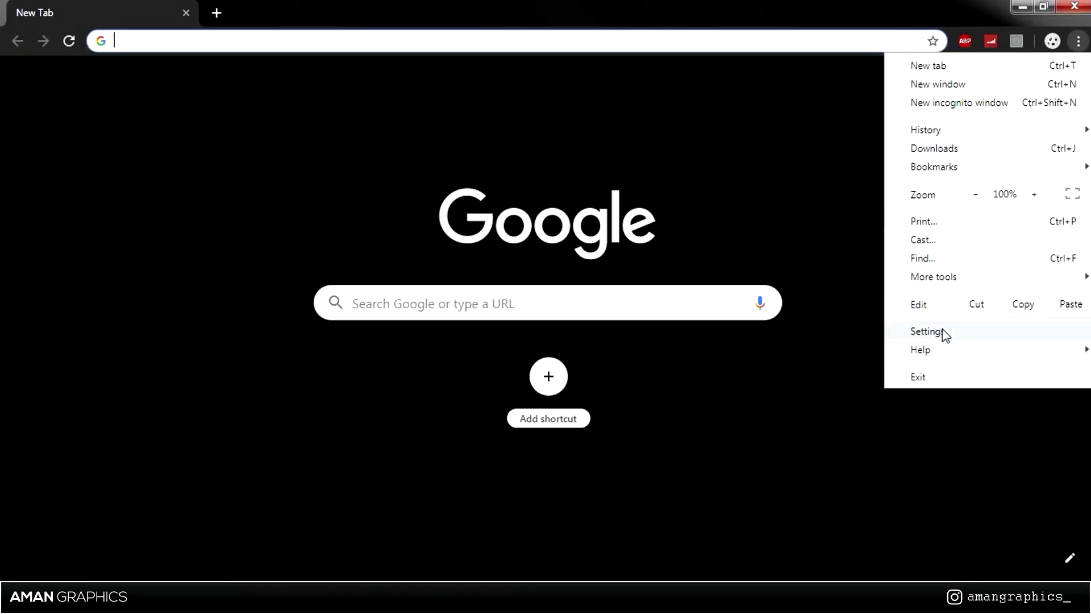
{"action": "left_click", "coordinate": [943, 329]}
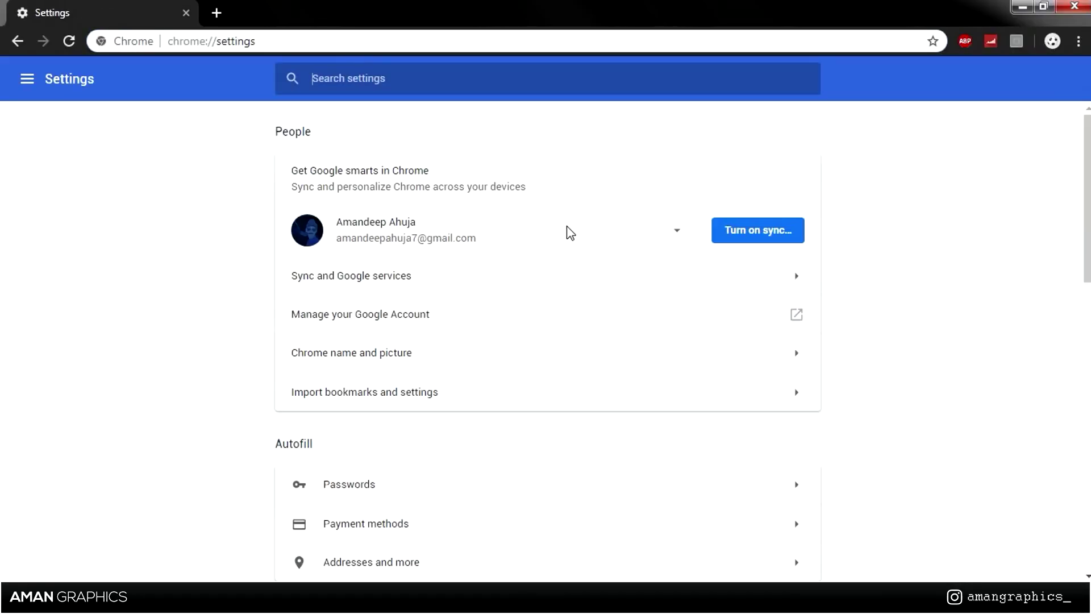
{"action": "scroll", "coordinate": [568, 232], "scroll_direction": "down", "scroll_amount": 15}
{"action": "left_click", "coordinate": [560, 522]}
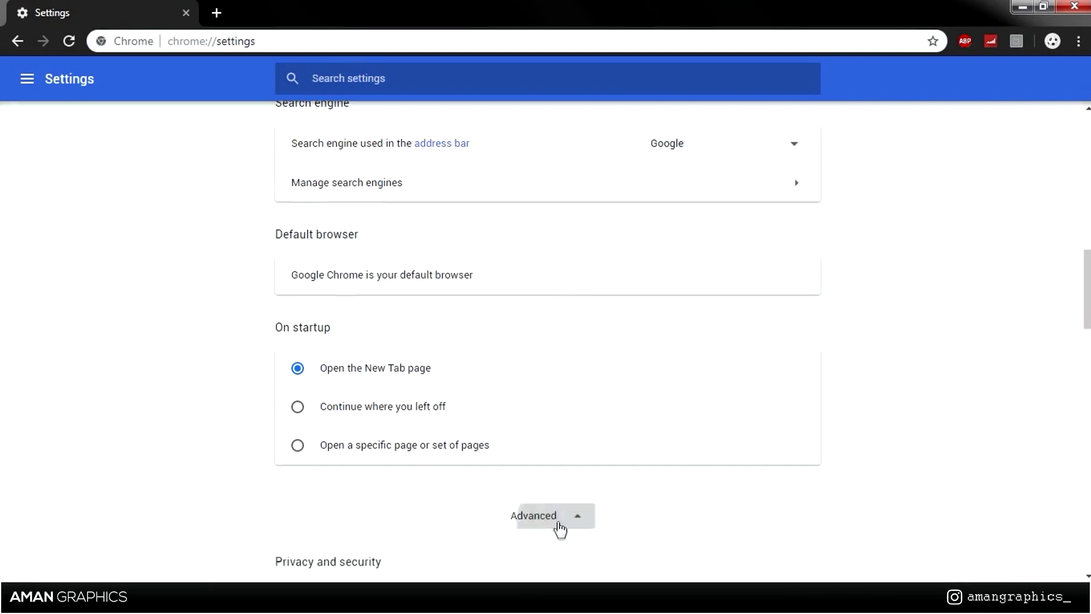
{"action": "scroll", "coordinate": [604, 476], "scroll_direction": "down", "scroll_amount": 15}
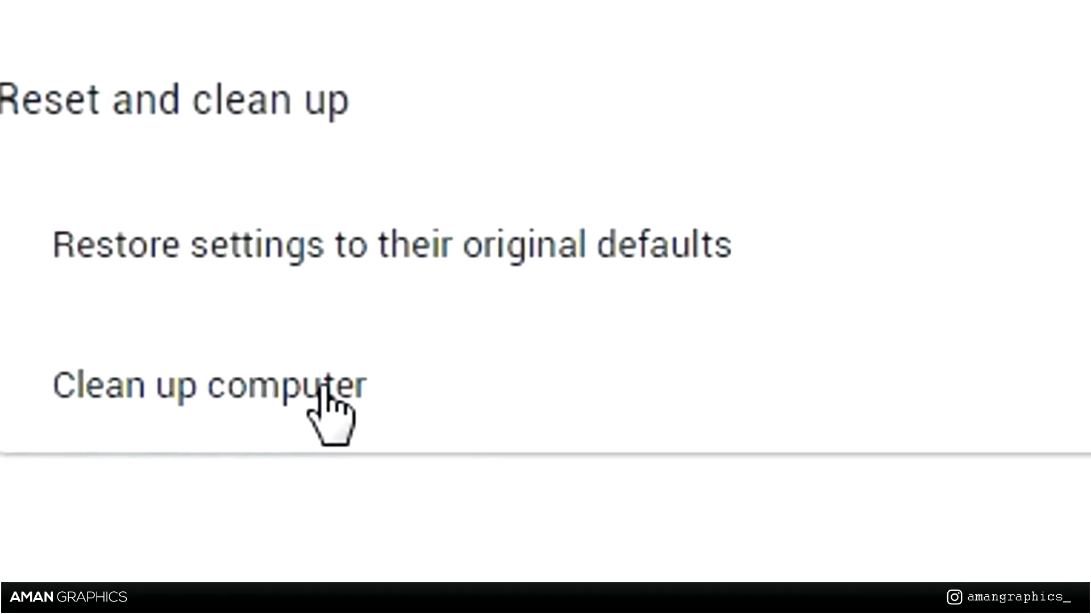
Run the Clean up computer scan for harmful software, then return to the main Settings page.
{"action": "left_click", "coordinate": [318, 389]}
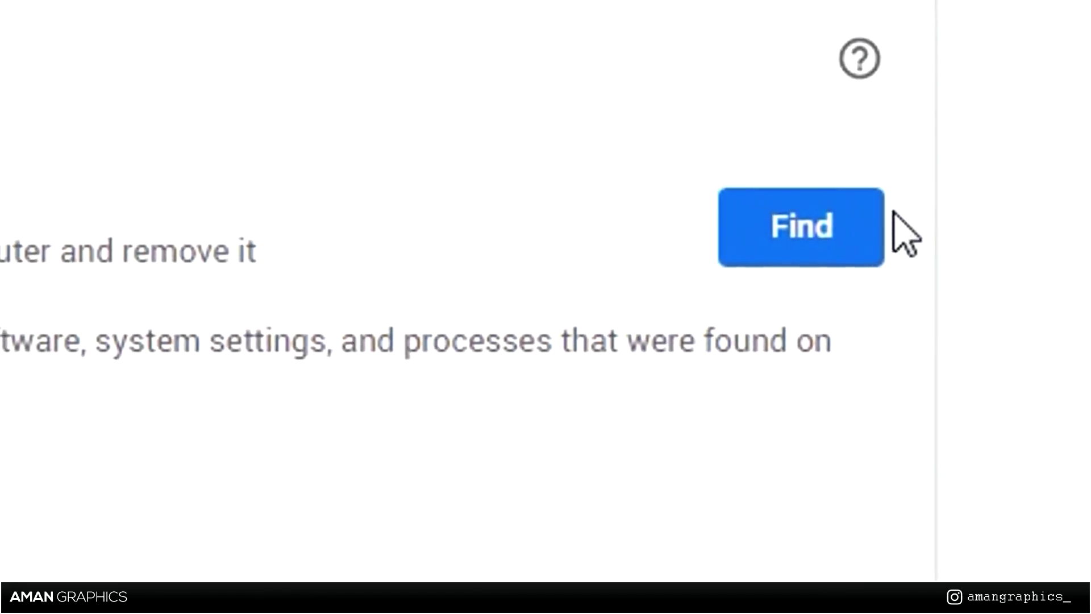
{"action": "left_click", "coordinate": [796, 198]}
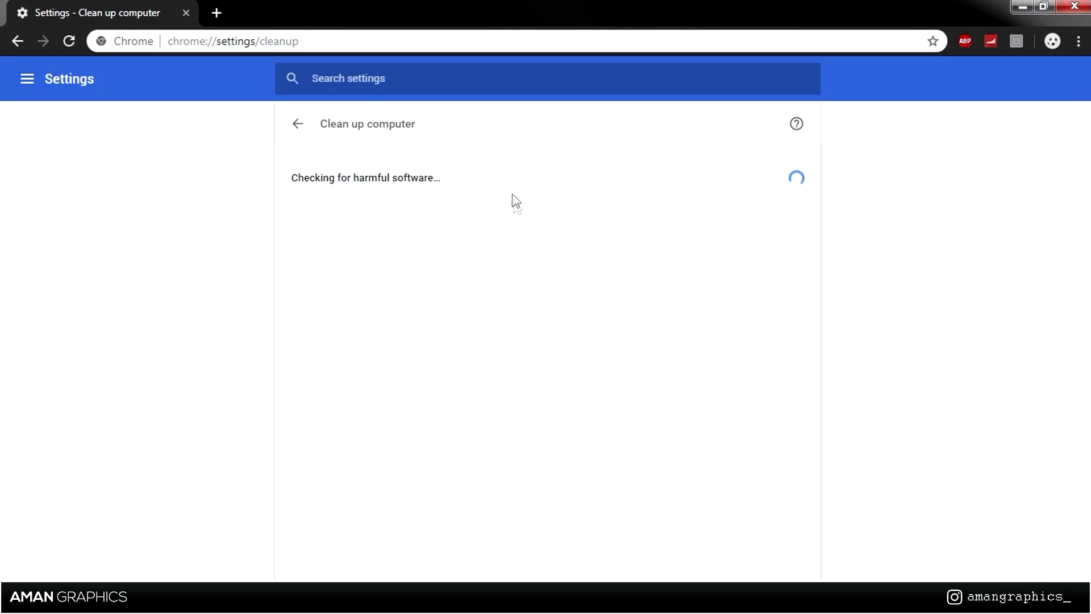
{"action": "left_click", "coordinate": [300, 125]}
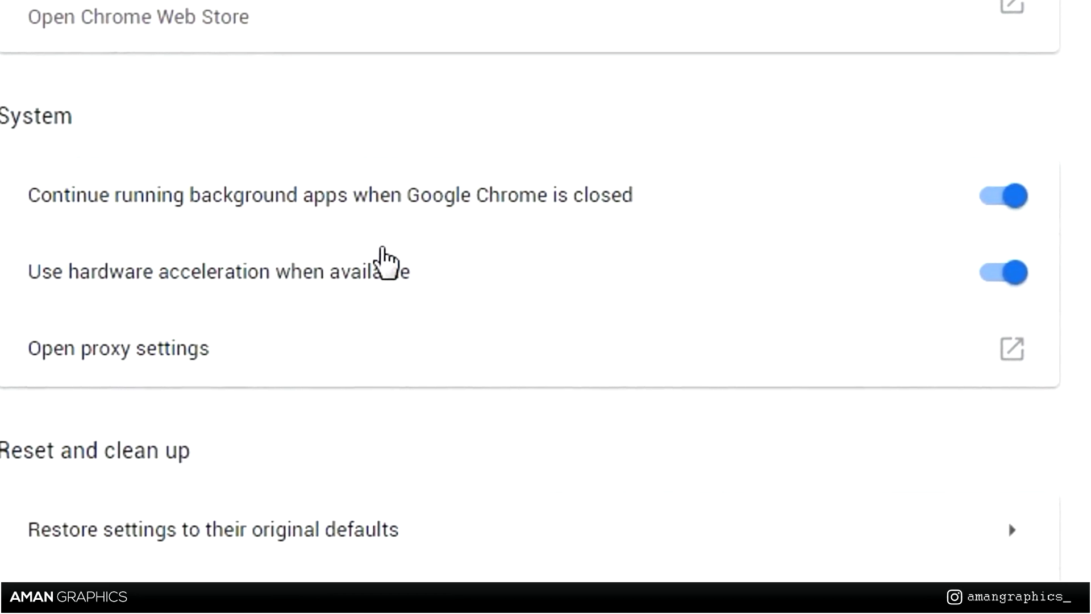
Switch off 'Use hardware acceleration when available' and 'Continue running background apps'.
{"action": "left_click", "coordinate": [1000, 271]}
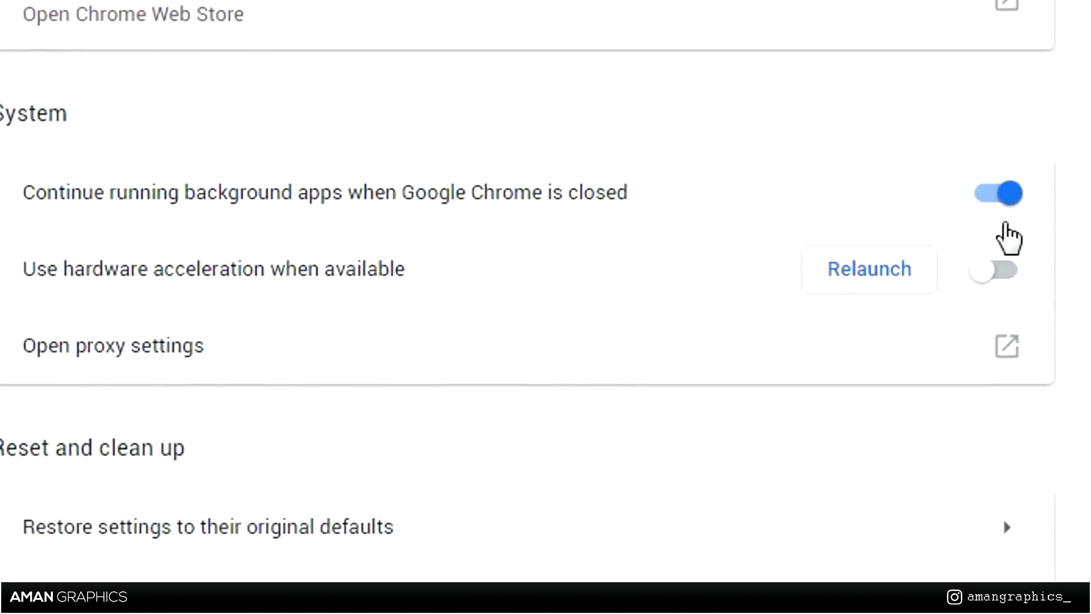
{"action": "left_click", "coordinate": [1009, 215]}
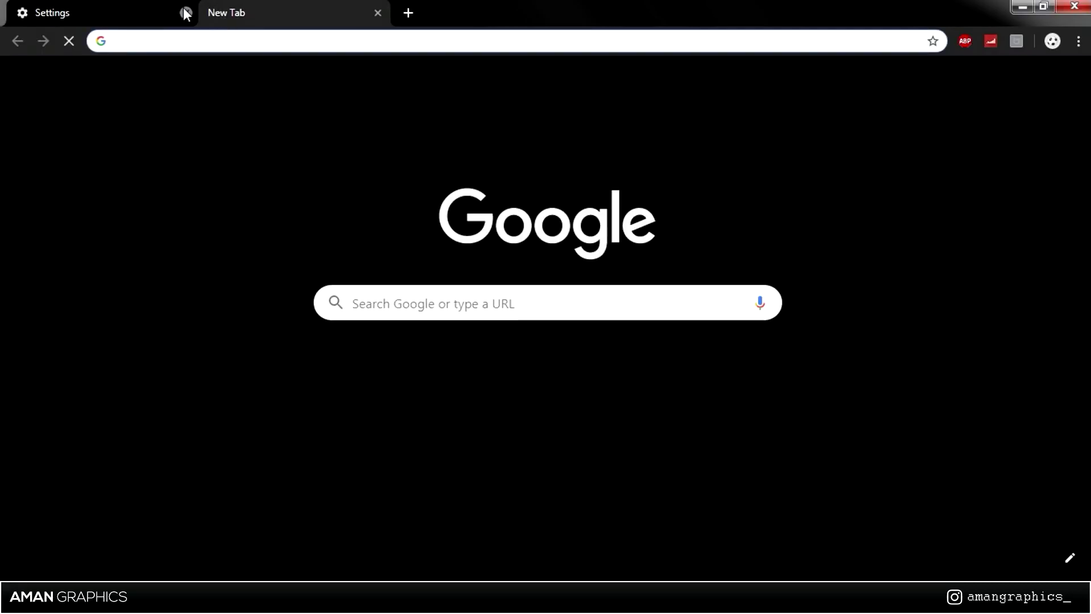
Close the Settings tab, leaving only the Google new tab.
{"action": "left_click", "coordinate": [183, 12]}
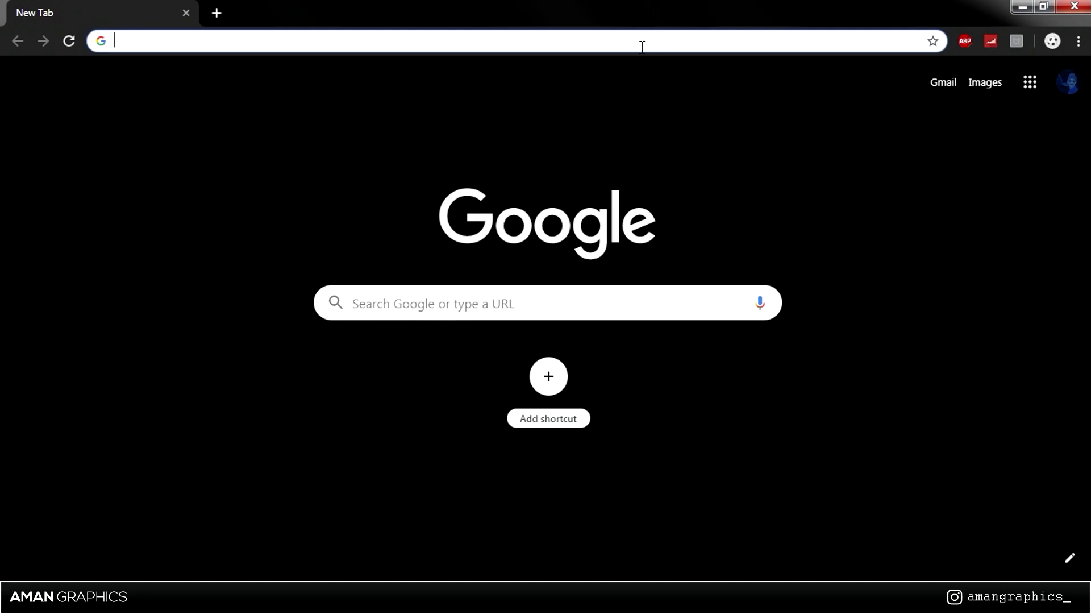
Load chrome://extensions to show Adblock Plus, McAfee WebAdvisor and Social Blade.
{"action": "type", "text": "chro"}
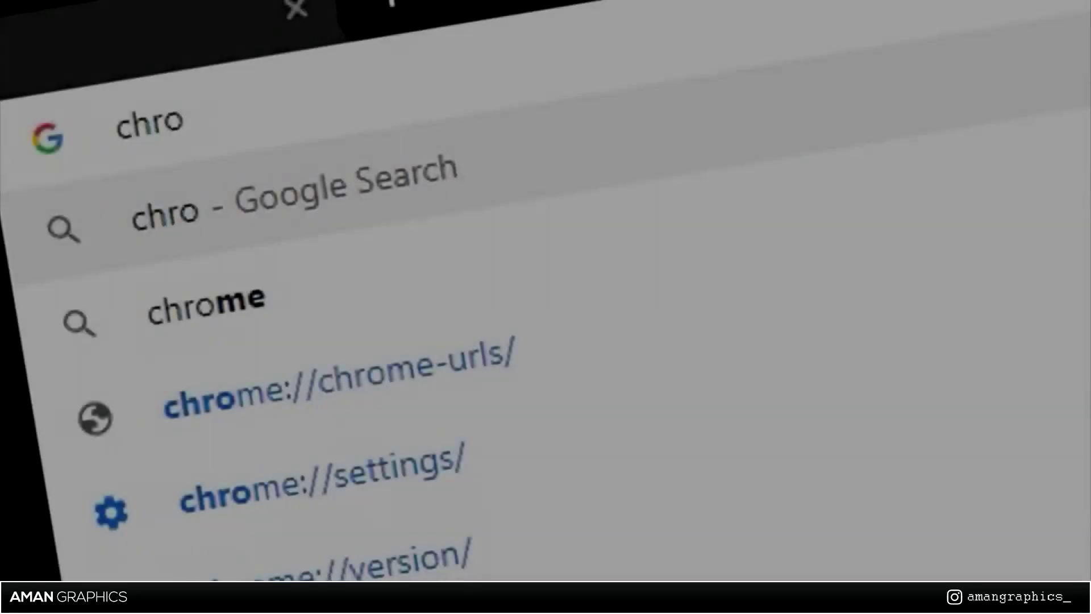
{"action": "key", "text": "Down"}
{"action": "key", "text": "Down"}
{"action": "key", "text": "BackSpace"}
{"action": "key", "text": "BackSpace"}
{"action": "key", "text": "BackSpace"}
{"action": "key", "text": "BackSpace"}
{"action": "key", "text": "BackSpace"}
{"action": "key", "text": "BackSpace"}
{"action": "key", "text": "BackSpace"}
{"action": "key", "text": "BackSpace"}
{"action": "key", "text": "BackSpace"}
{"action": "key", "text": "BackSpace"}
{"action": "key", "text": "BackSpace"}
{"action": "key", "text": "BackSpace"}
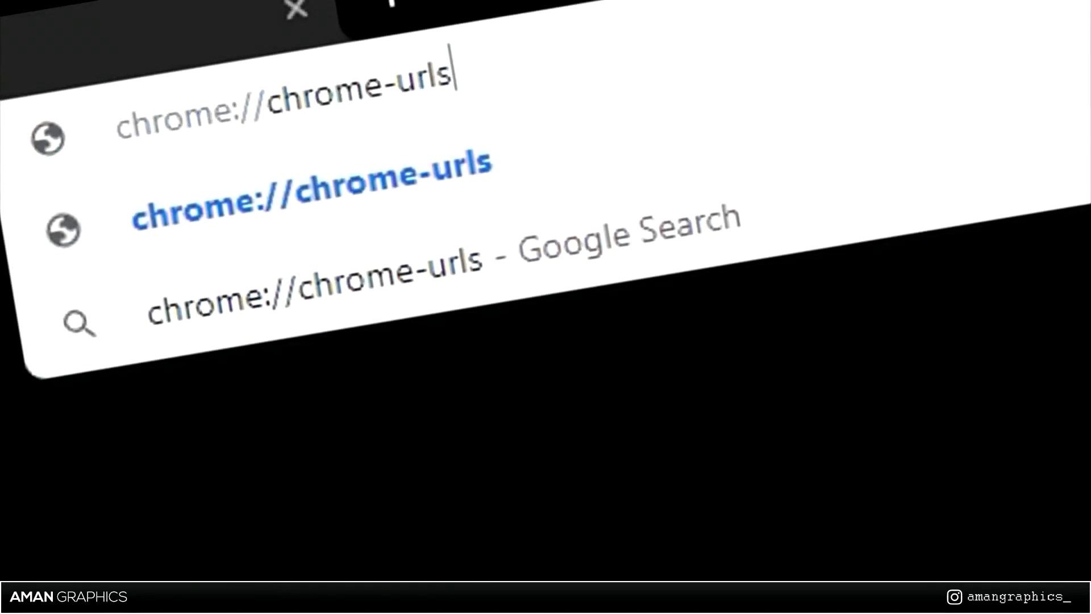
{"action": "type", "text": "extension"}
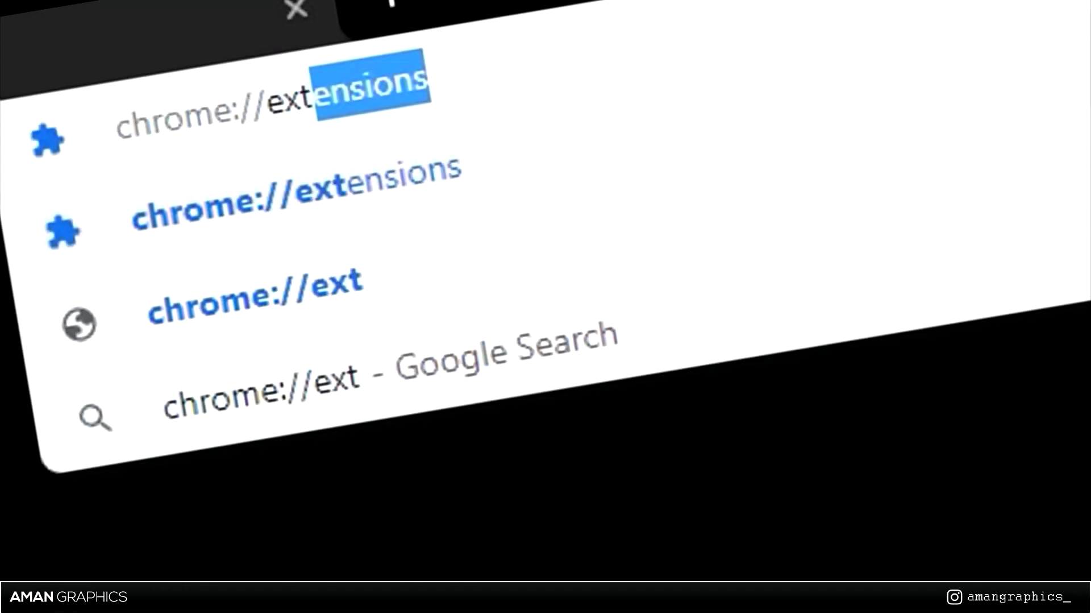
{"action": "key", "text": "Return"}
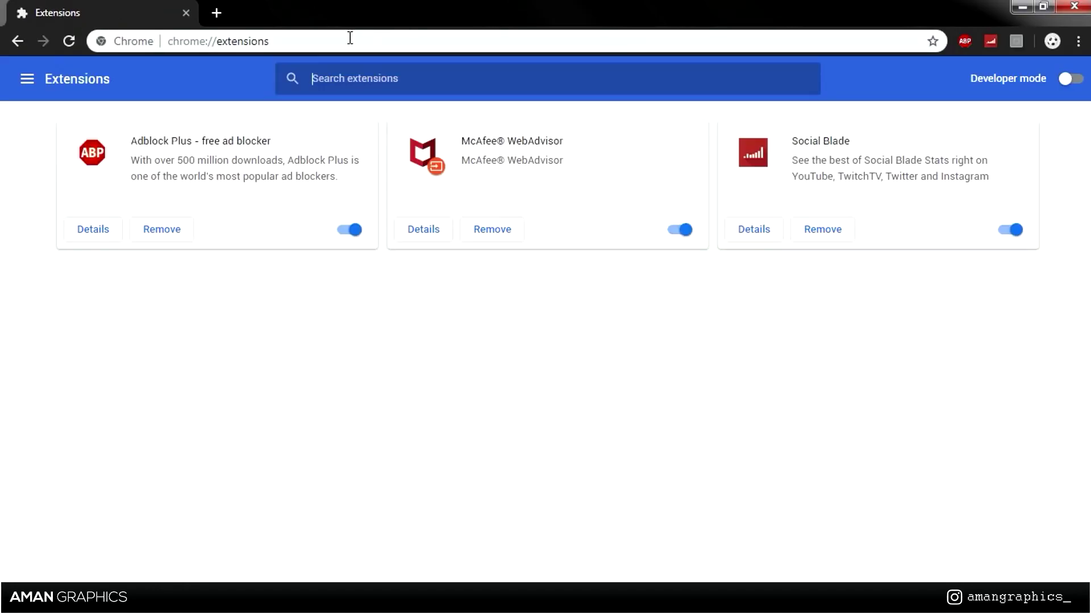
{"action": "left_click_drag", "start_coordinate": [341, 37], "coordinate": [206, 60]}
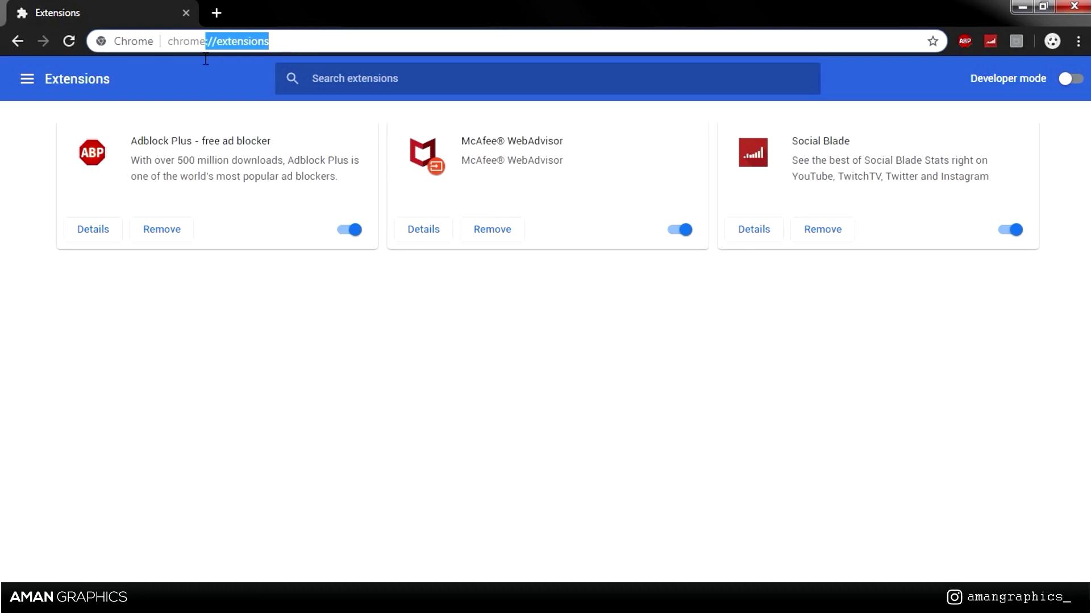
{"action": "left_click", "coordinate": [487, 360]}
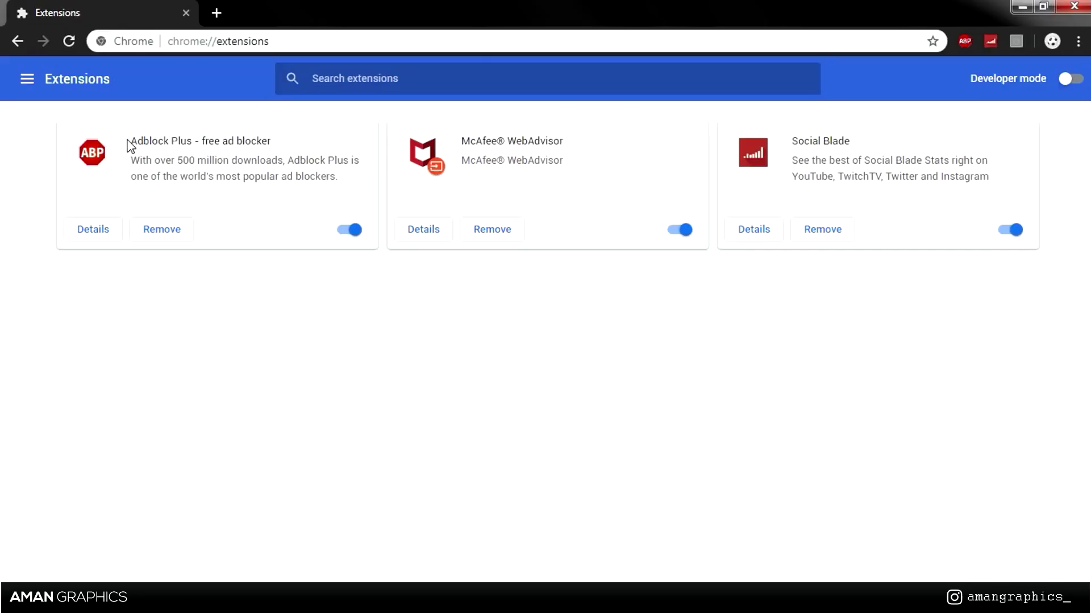
{"action": "left_click_drag", "start_coordinate": [133, 141], "coordinate": [271, 141]}
{"action": "left_click", "coordinate": [230, 339]}
{"action": "left_click_drag", "start_coordinate": [297, 33], "coordinate": [227, 31]}
Switch the address to chrome://apps to view Web Store, Gmail, YouTube and Google Drive, then open a new tab.
{"action": "key", "text": "BackSpace"}
{"action": "key", "text": "BackSpace"}
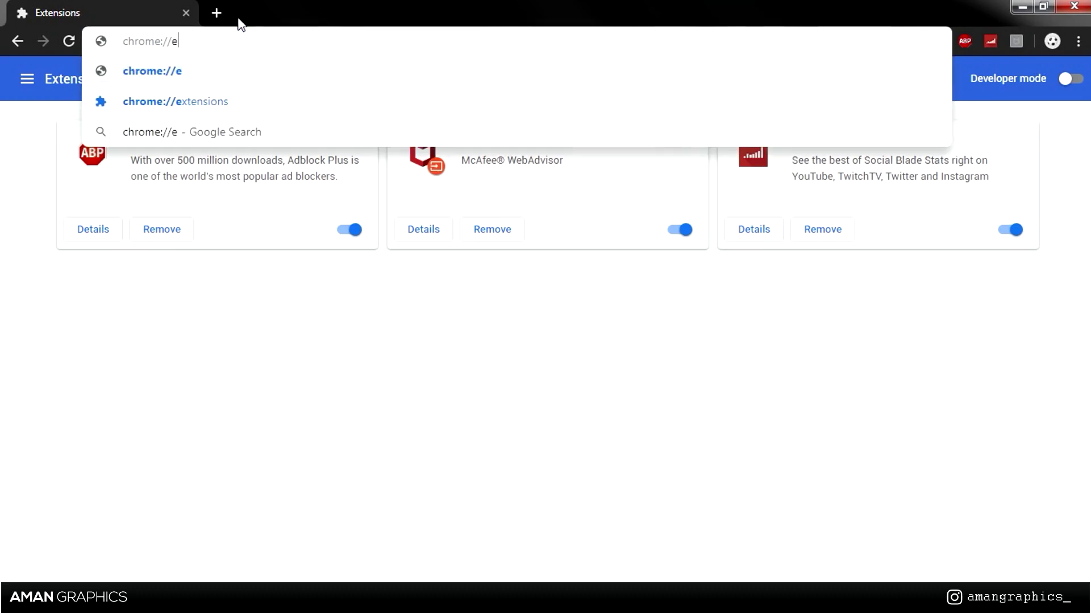
{"action": "type", "text": "apps"}
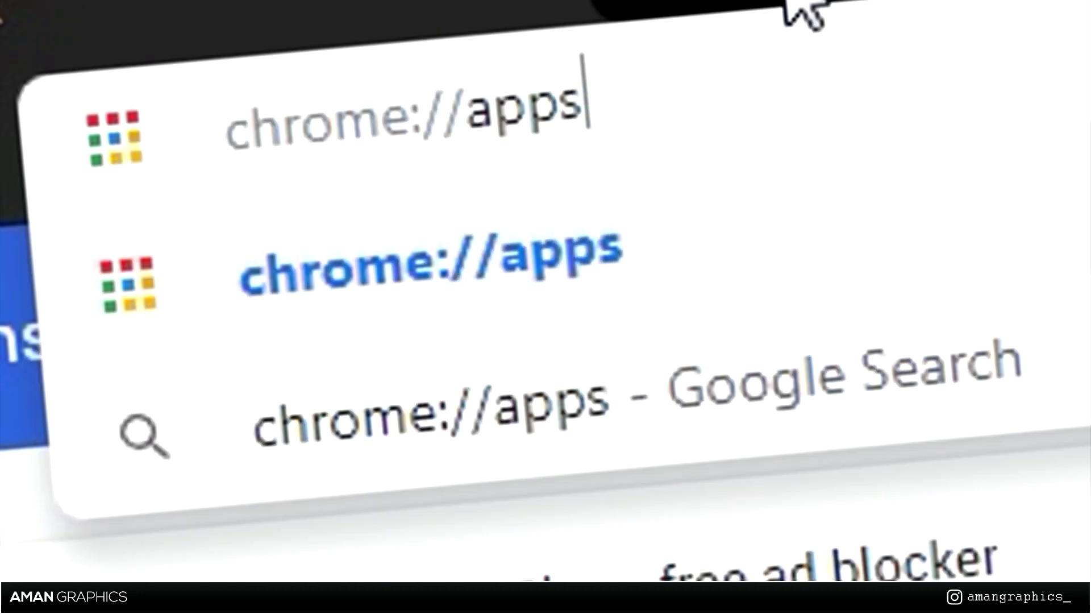
{"action": "key", "text": "Return"}
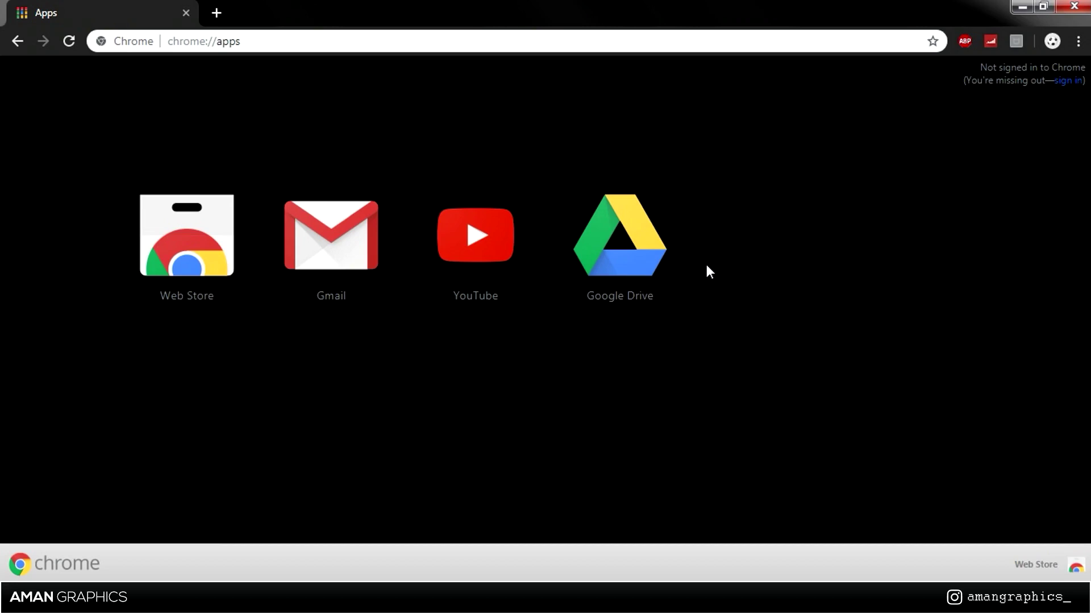
{"action": "left_click", "coordinate": [217, 13]}
Close the Apps tab and search Google for 'opera web browser'.
{"action": "left_click", "coordinate": [186, 13]}
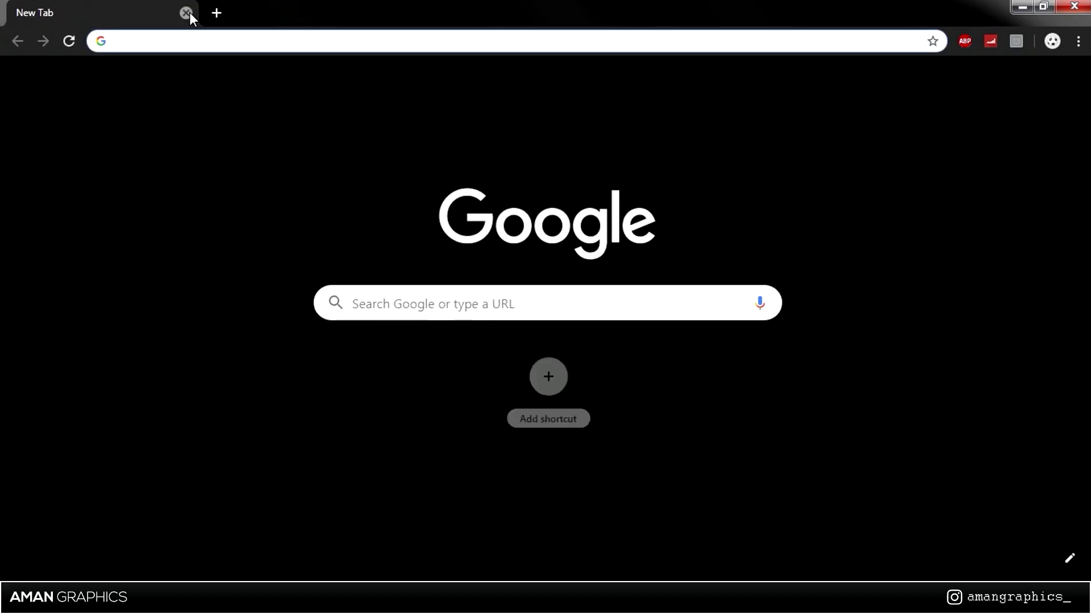
{"action": "type", "text": "opera"}
{"action": "key", "text": "Down"}
{"action": "key", "text": "Down"}
{"action": "key", "text": "Up"}
{"action": "key", "text": "BackSpace"}
{"action": "key", "text": "BackSpace"}
{"action": "key", "text": "BackSpace"}
{"action": "key", "text": "BackSpace"}
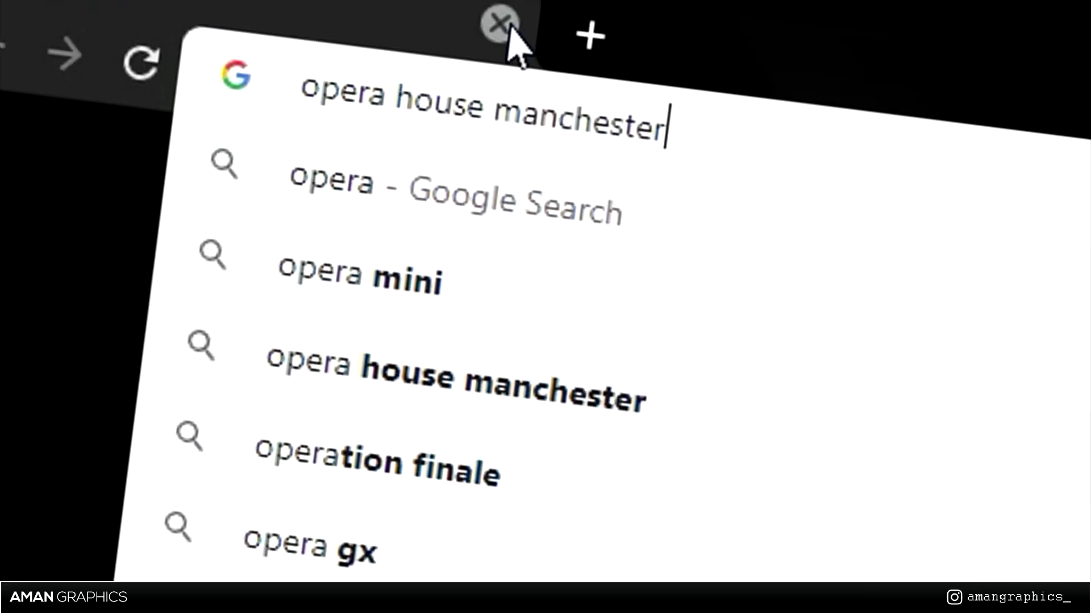
{"action": "type", "text": "web browser"}
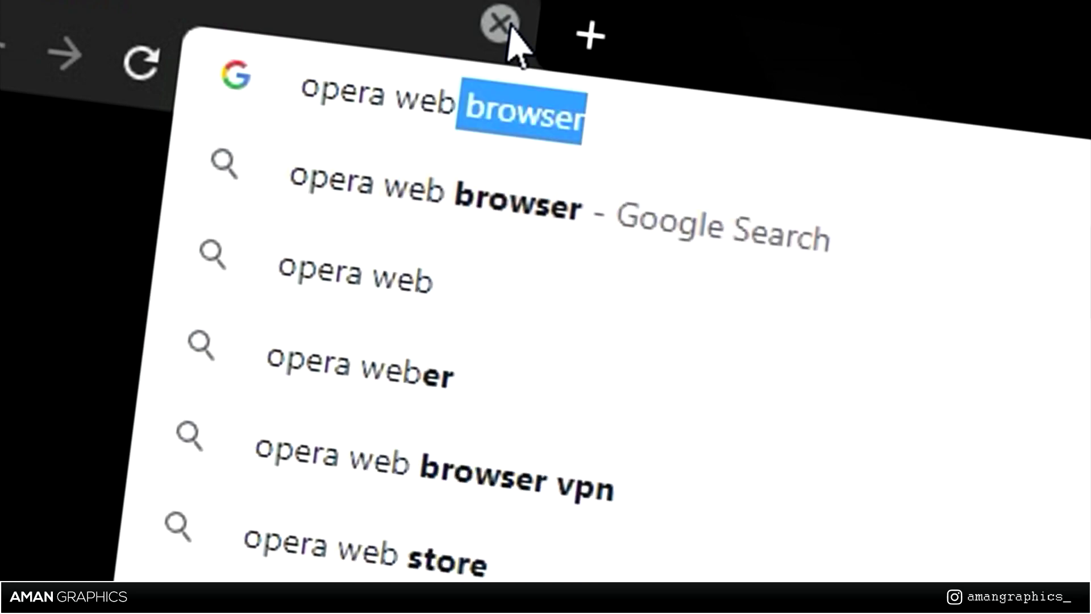
{"action": "key", "text": "Return"}
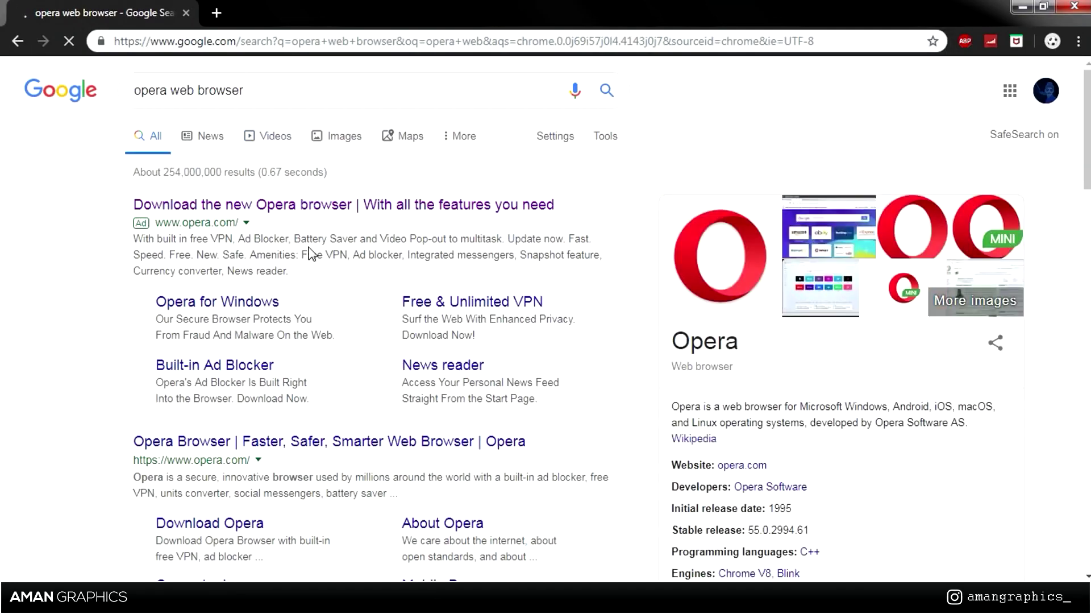
Open the sponsored Download Opera page, then replace it with a blank new tab.
{"action": "left_click", "coordinate": [336, 208]}
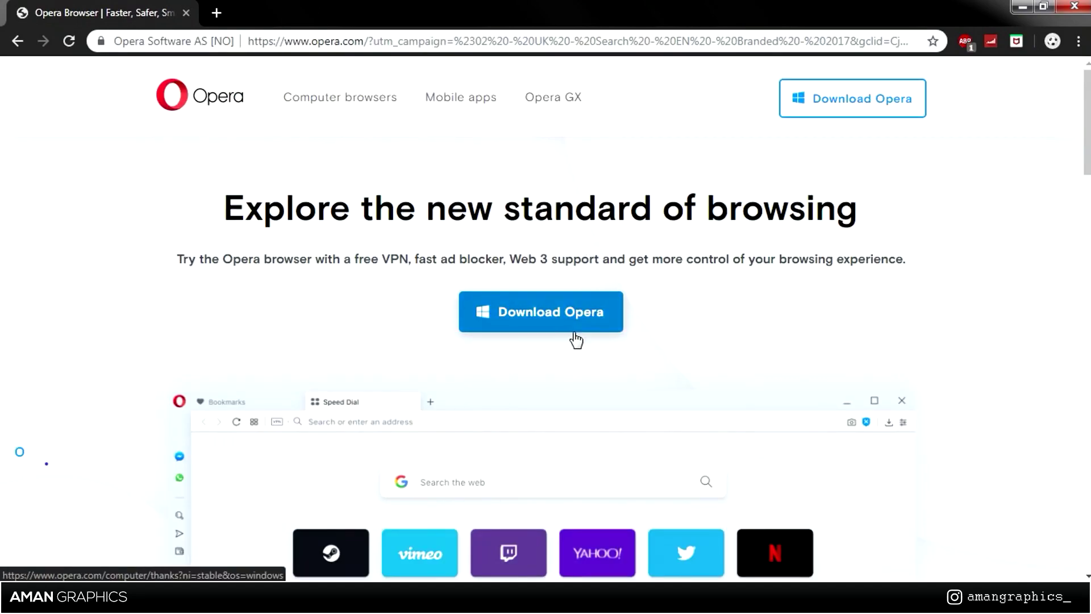
{"action": "scroll", "coordinate": [546, 331], "scroll_direction": "down", "scroll_amount": 5}
{"action": "scroll", "coordinate": [497, 307], "scroll_direction": "up", "scroll_amount": 5}
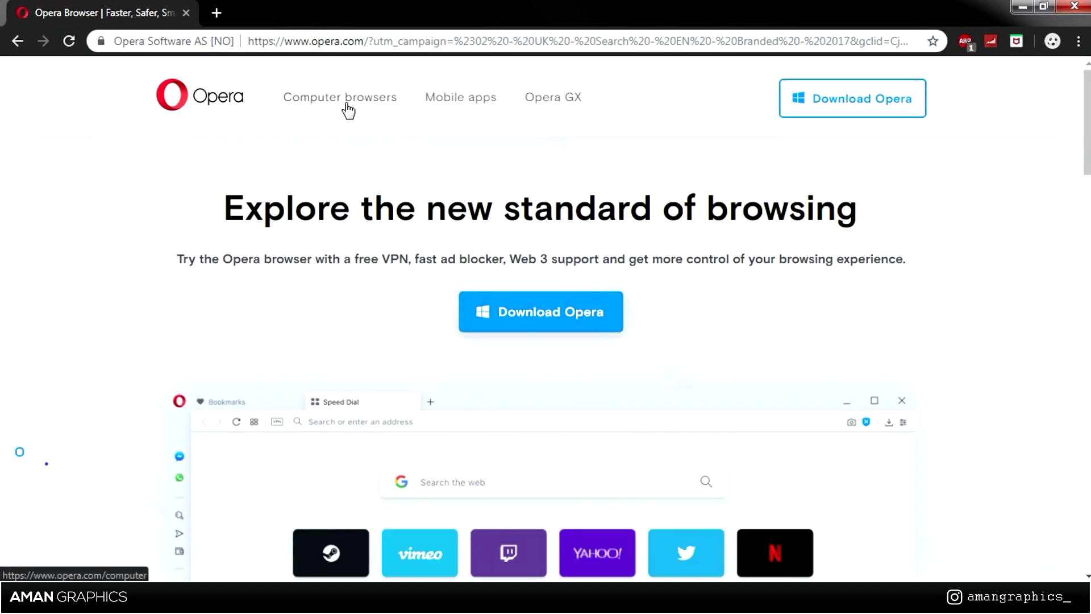
{"action": "left_click", "coordinate": [216, 13]}
{"action": "left_click", "coordinate": [186, 12]}
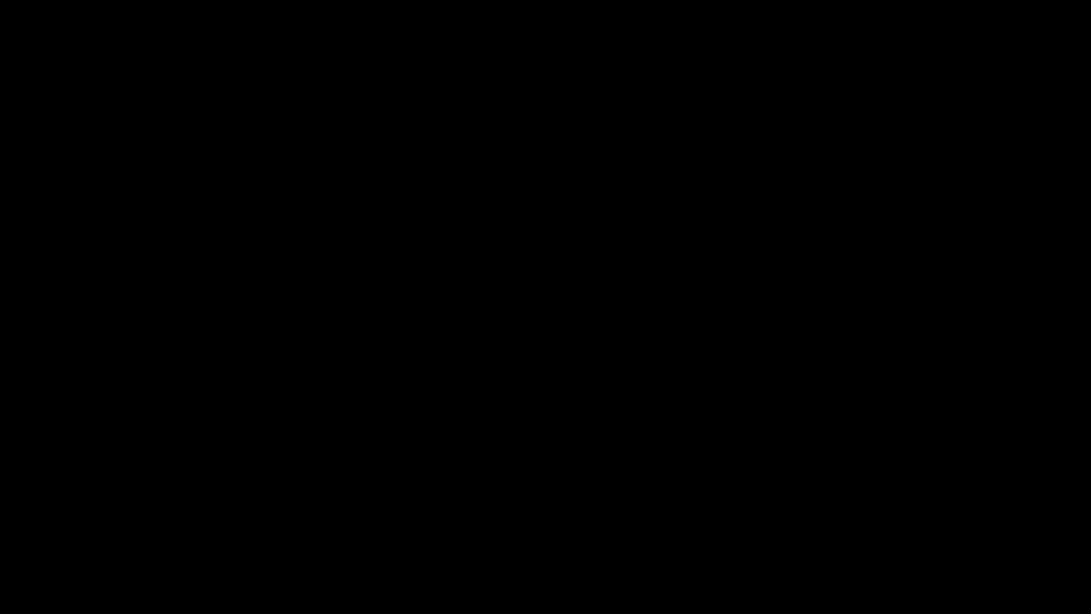